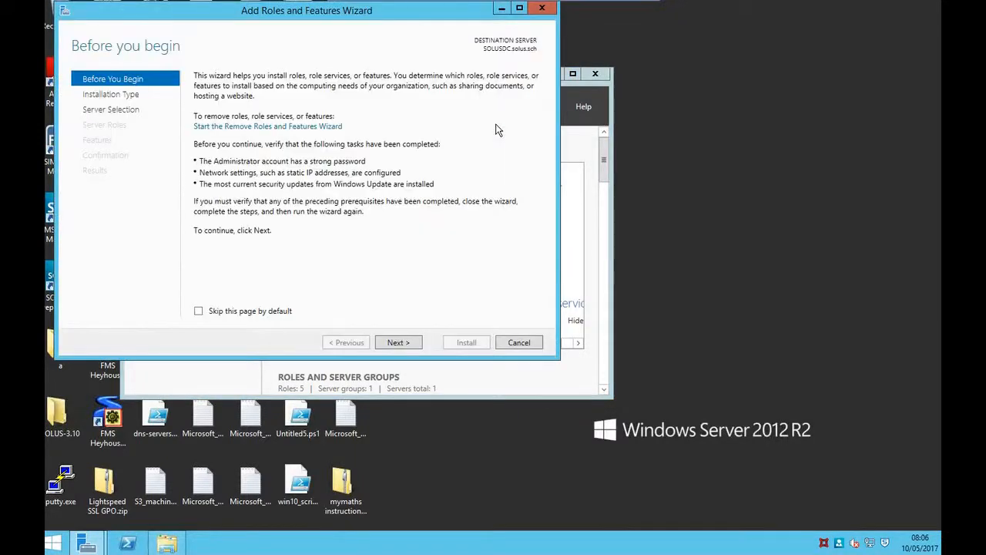
- Choose role-based installation on SOLUSDC.solus.sch and select the Windows Deployment Services role with its required management tools
{"action": "left_click", "coordinate": [409, 343]}
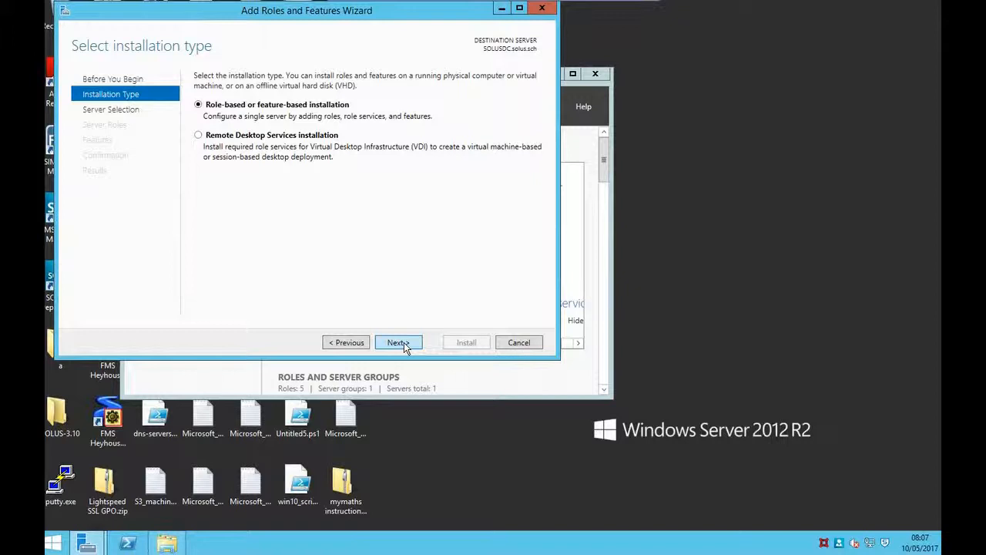
{"action": "left_click", "coordinate": [404, 347]}
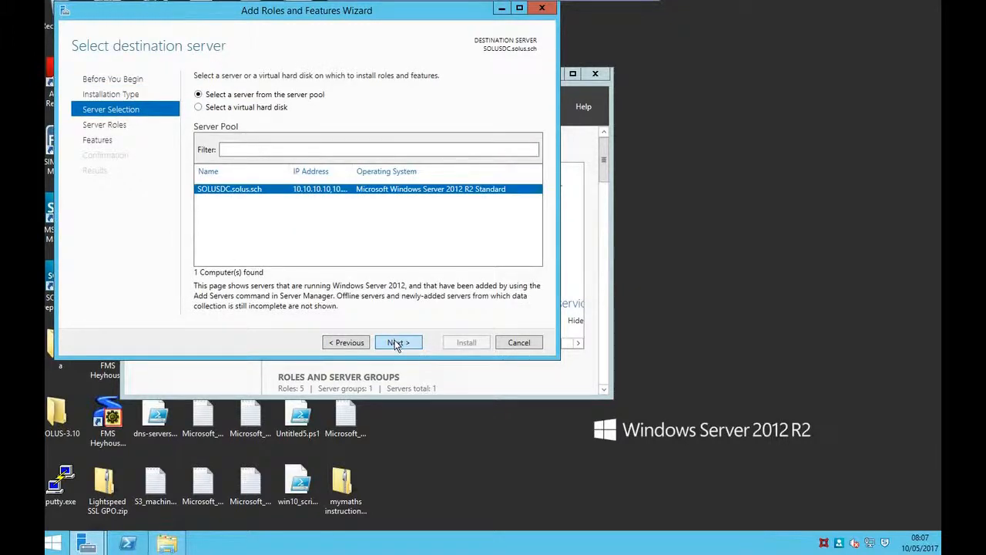
{"action": "left_click", "coordinate": [396, 343]}
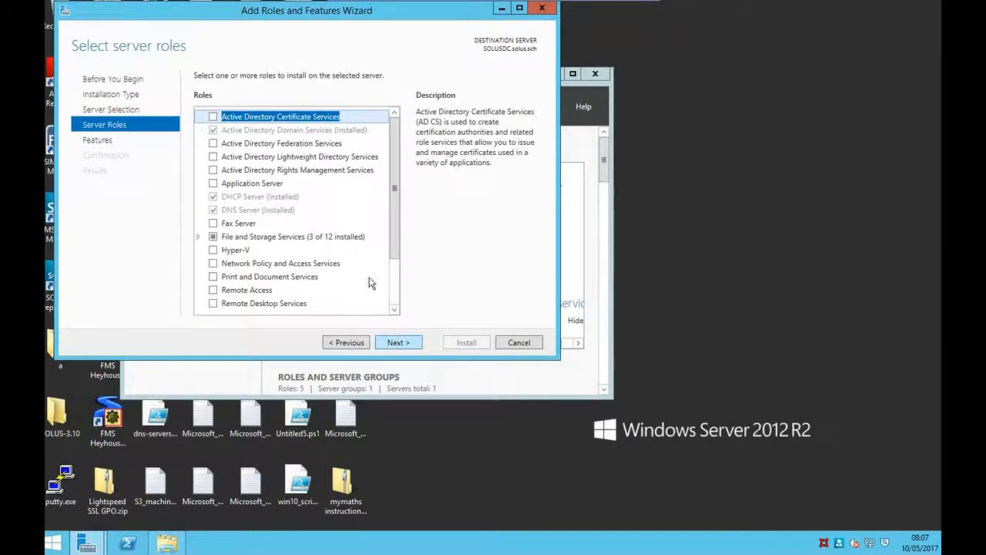
{"action": "left_click_drag", "start_coordinate": [396, 187], "coordinate": [393, 293]}
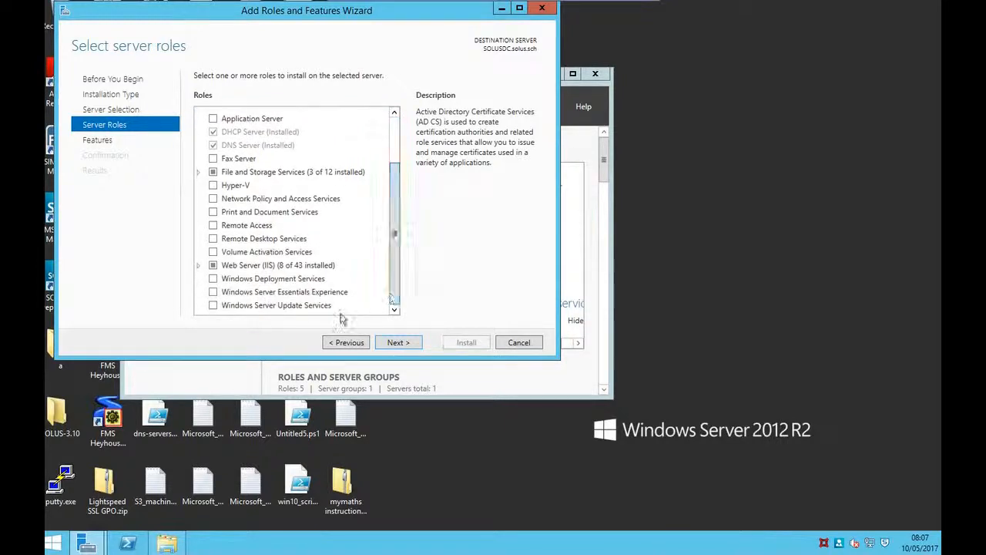
{"action": "left_click", "coordinate": [215, 279]}
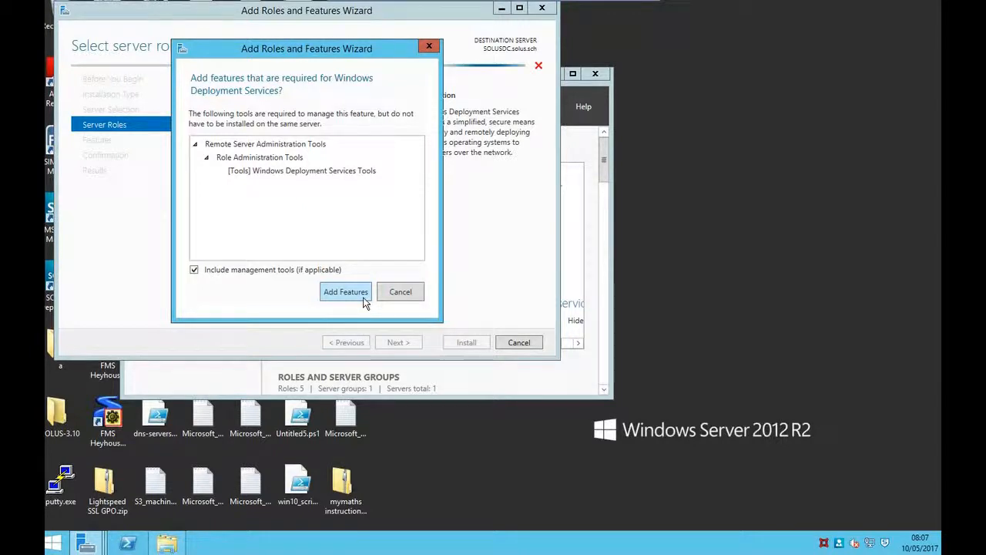
{"action": "left_click", "coordinate": [364, 299]}
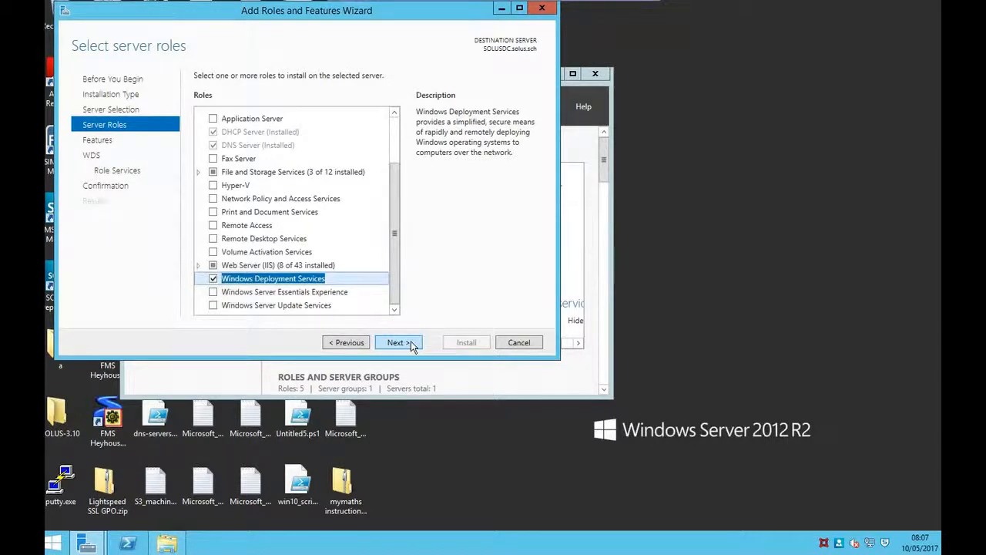
- Accept the default features and keep both the Deployment Server and Transport Server role services selected for WDS
{"action": "left_click", "coordinate": [396, 342]}
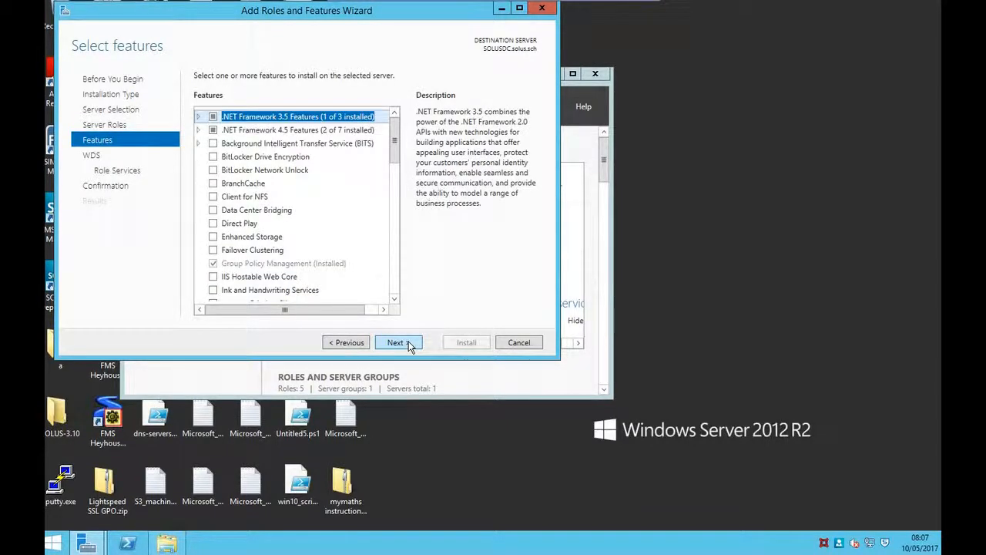
{"action": "left_click", "coordinate": [395, 342]}
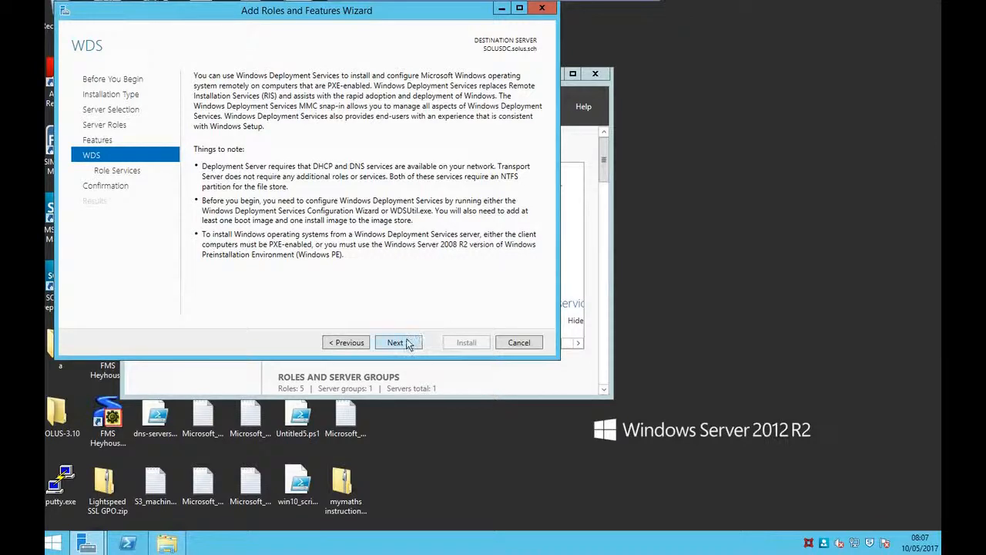
{"action": "left_click", "coordinate": [396, 342]}
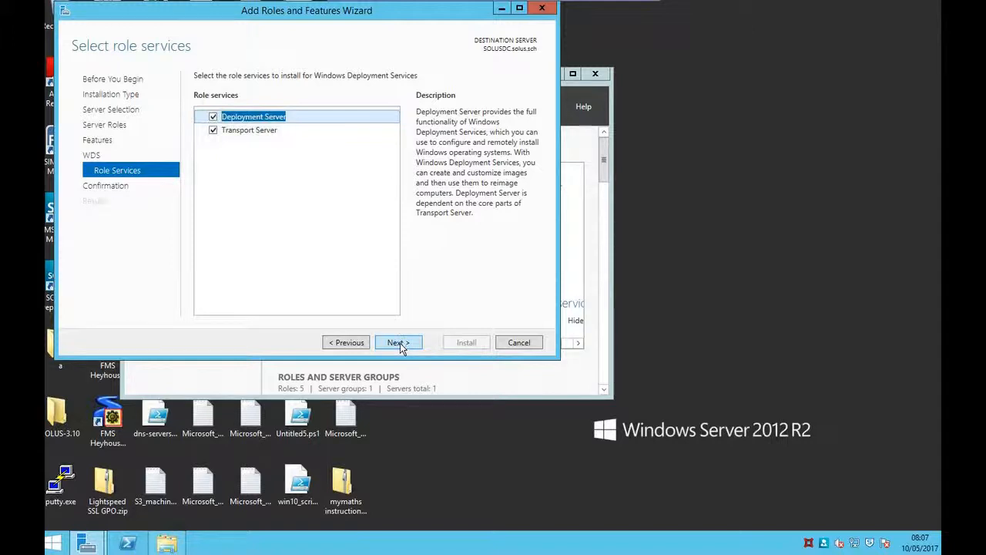
{"action": "left_click", "coordinate": [397, 342]}
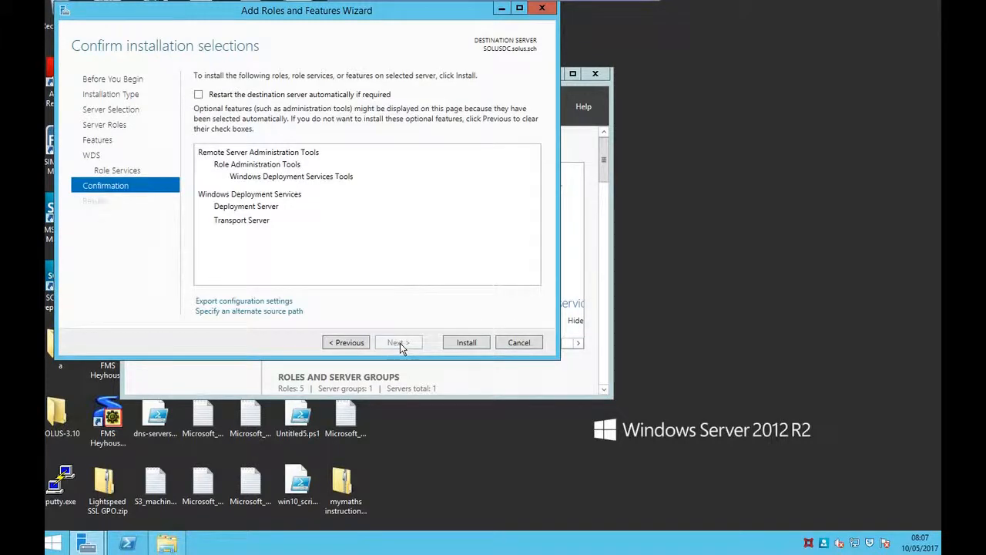
- Allow automatic restarts of the destination server, install the selected role, and close the wizard once installation finishes
{"action": "left_click", "coordinate": [215, 97]}
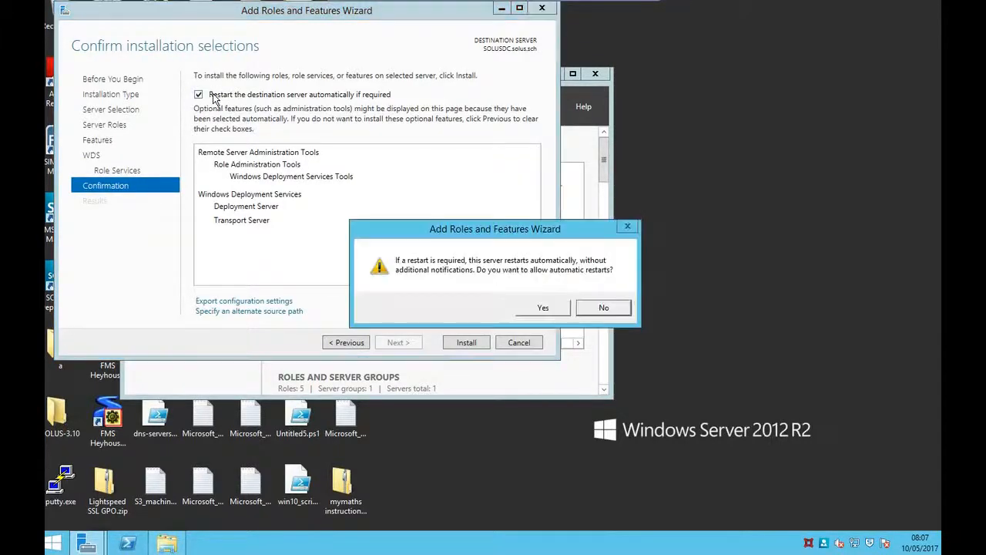
{"action": "left_click", "coordinate": [537, 310]}
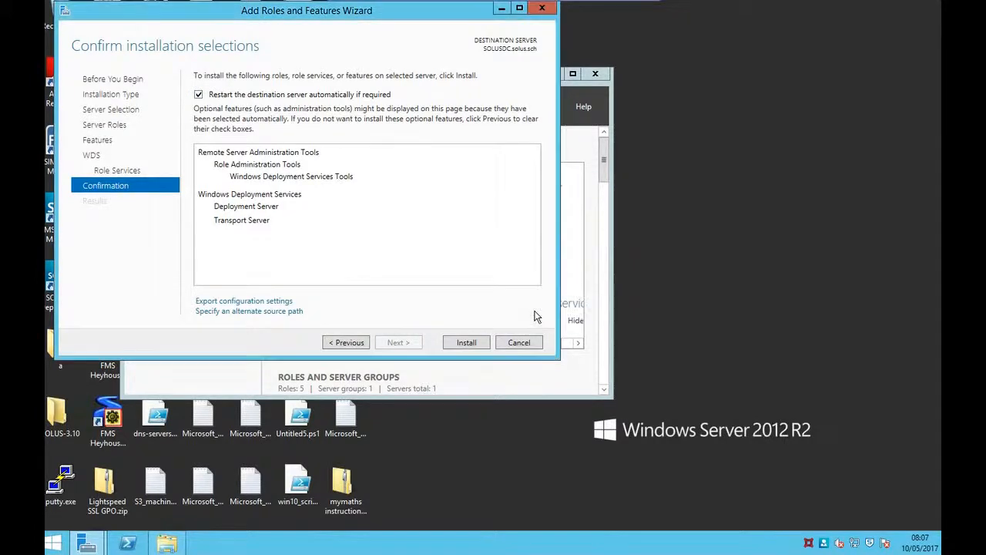
{"action": "left_click", "coordinate": [466, 343]}
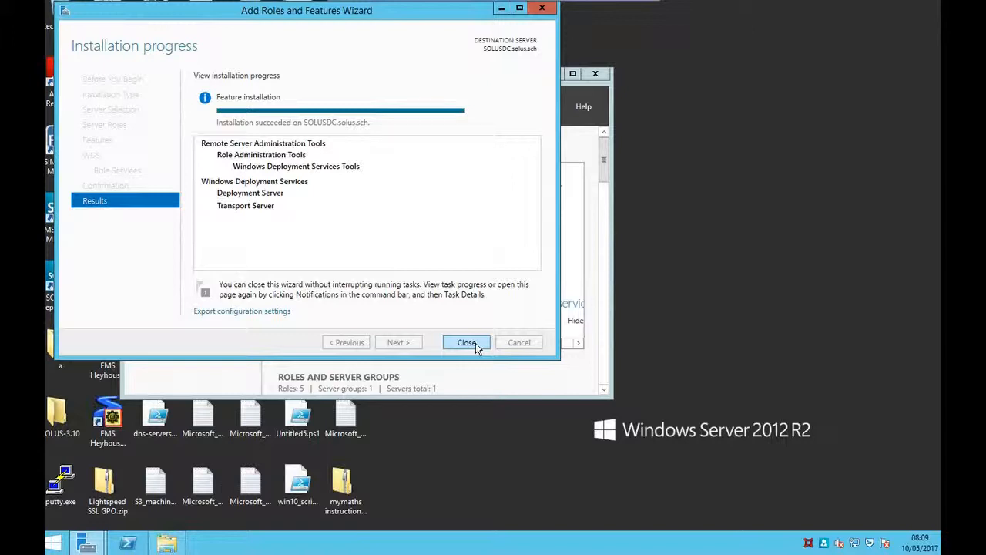
{"action": "left_click", "coordinate": [475, 343]}
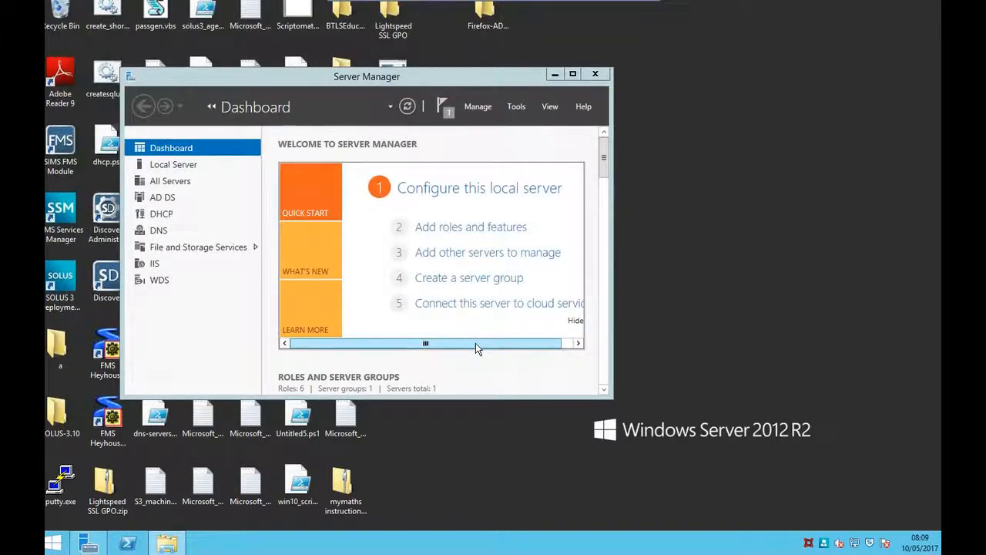
- Show the WDS role page in a maximized Server Manager and open the Windows Deployment Services console
{"action": "left_click", "coordinate": [151, 284]}
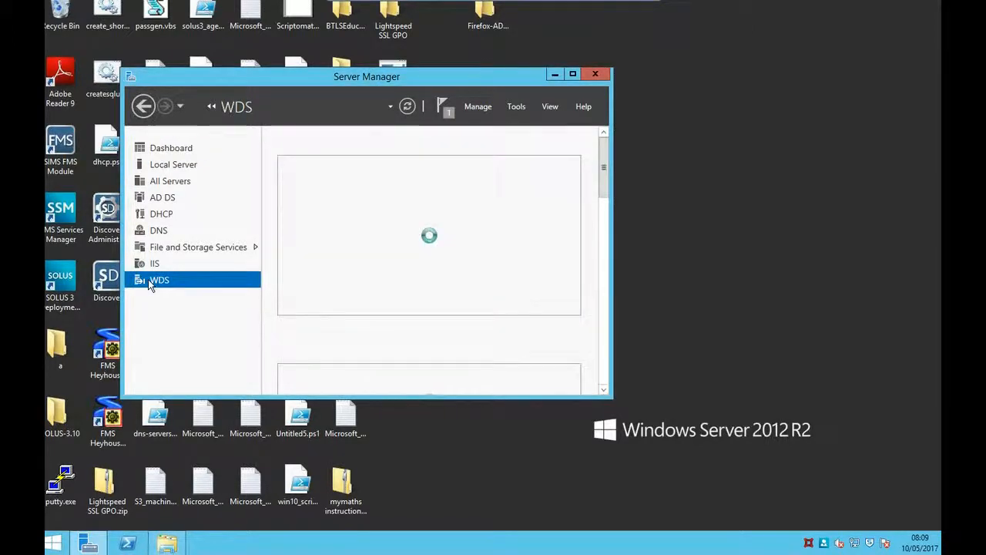
{"action": "left_click", "coordinate": [573, 74]}
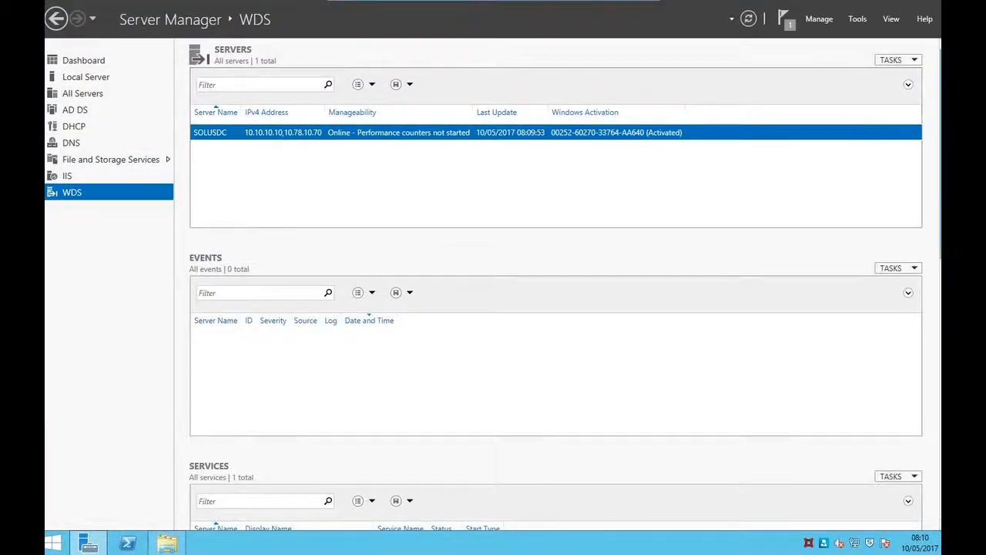
{"action": "mouse_move", "coordinate": [940, 188]}
{"action": "left_mouse_down"}
{"action": "mouse_move", "coordinate": [940, 462]}
{"action": "mouse_move", "coordinate": [940, 192]}
{"action": "left_mouse_up"}
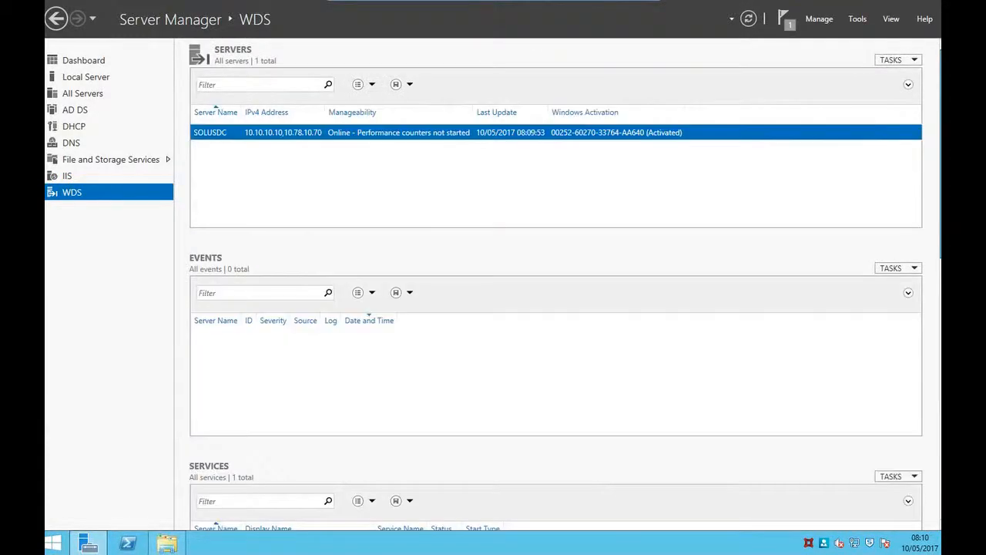
{"action": "left_click", "coordinate": [858, 20]}
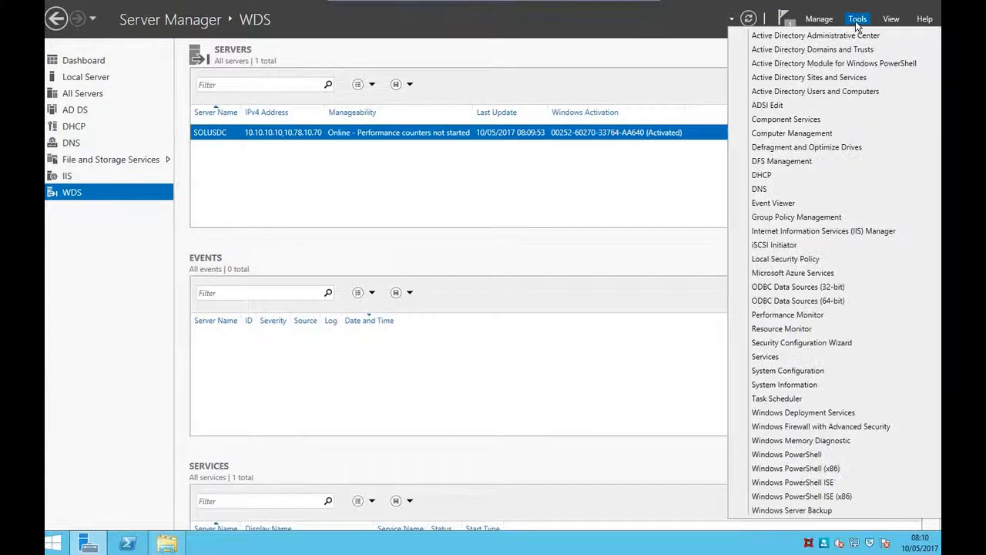
{"action": "left_click", "coordinate": [836, 414]}
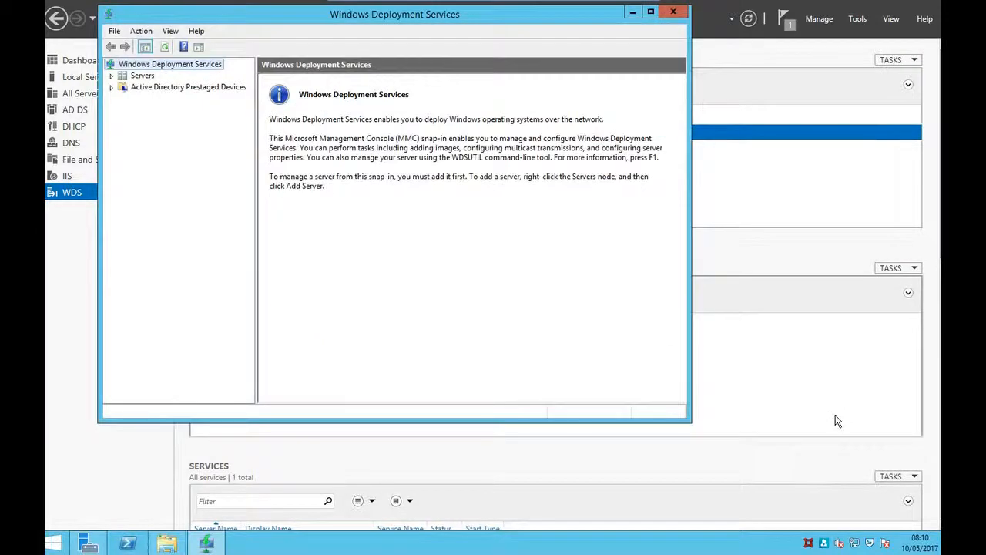
- Start configuring the SOLUSDC.solus.sch deployment server and keep it integrated with Active Directory
{"action": "left_click", "coordinate": [111, 76]}
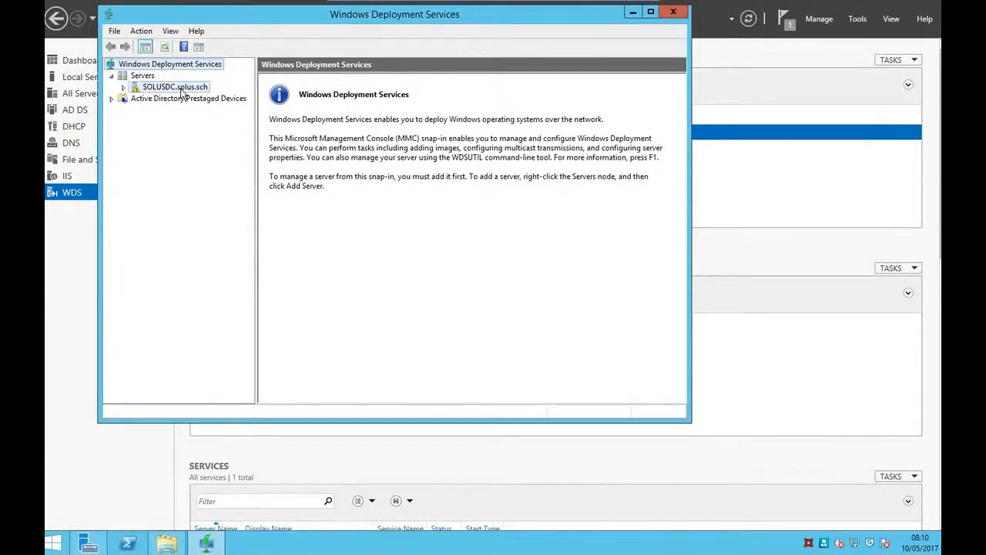
{"action": "left_click", "coordinate": [183, 89]}
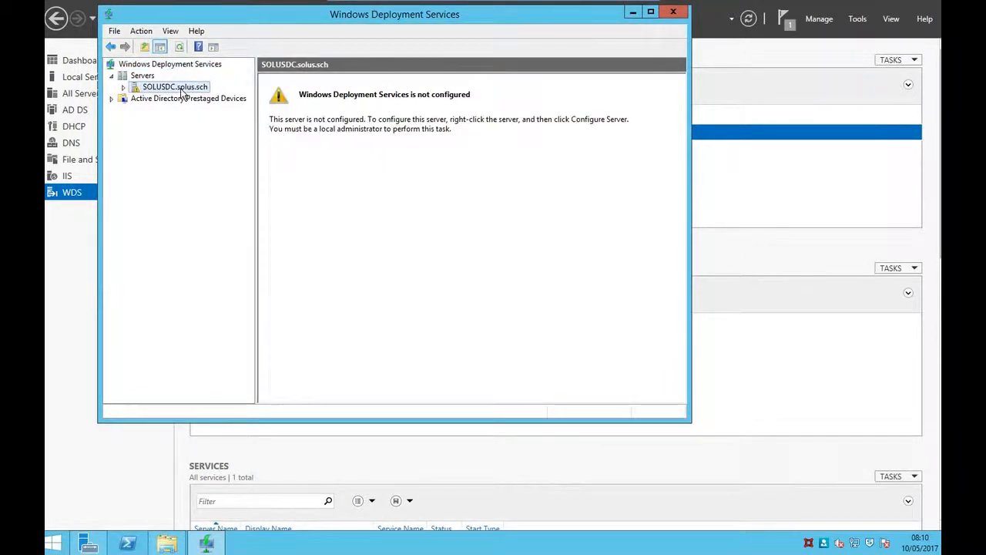
{"action": "right_click", "coordinate": [182, 89]}
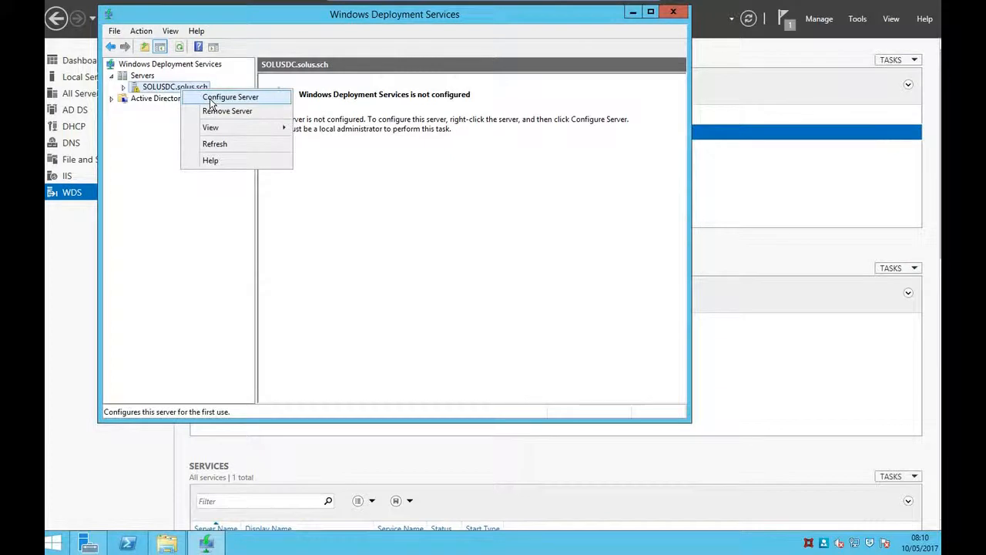
{"action": "left_click", "coordinate": [211, 104]}
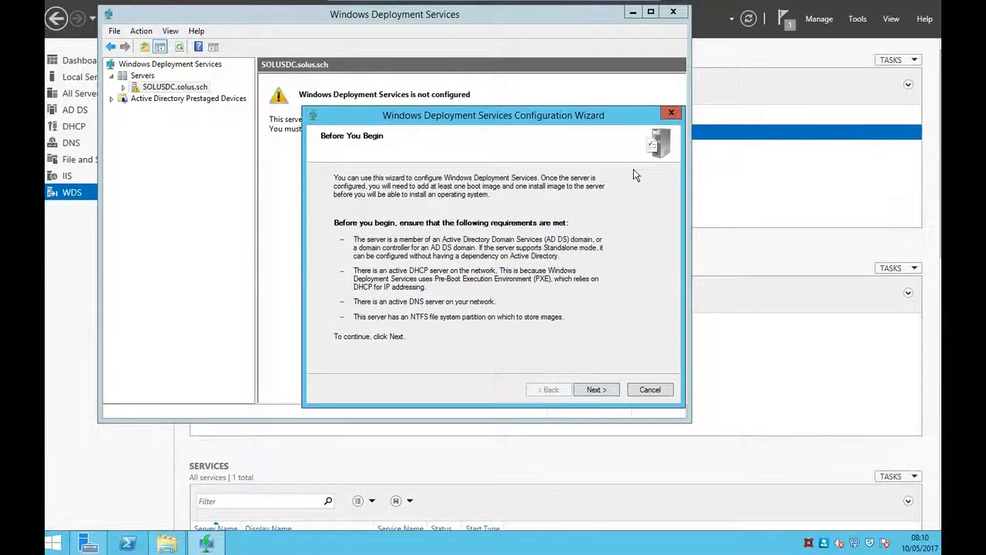
{"action": "left_click", "coordinate": [604, 391]}
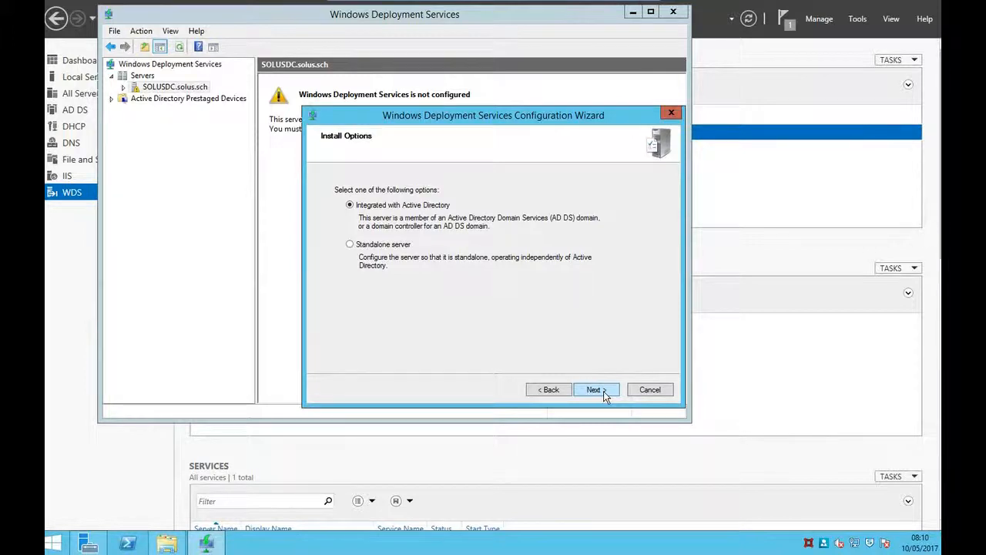
{"action": "left_click", "coordinate": [604, 391]}
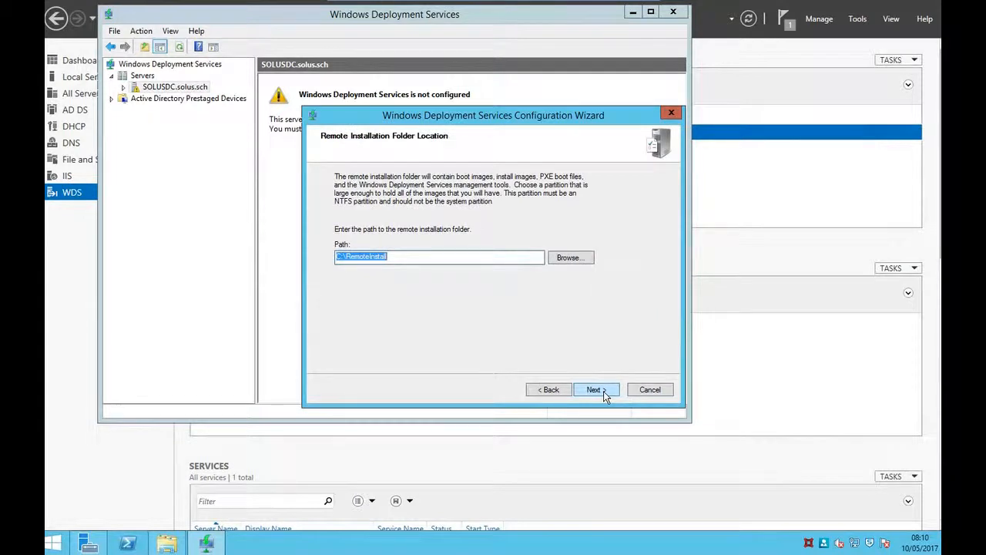
- Check the server's drives for free space and accept C:\RemoteInstall on the system volume as the remote installation folder
{"action": "left_click", "coordinate": [168, 546]}
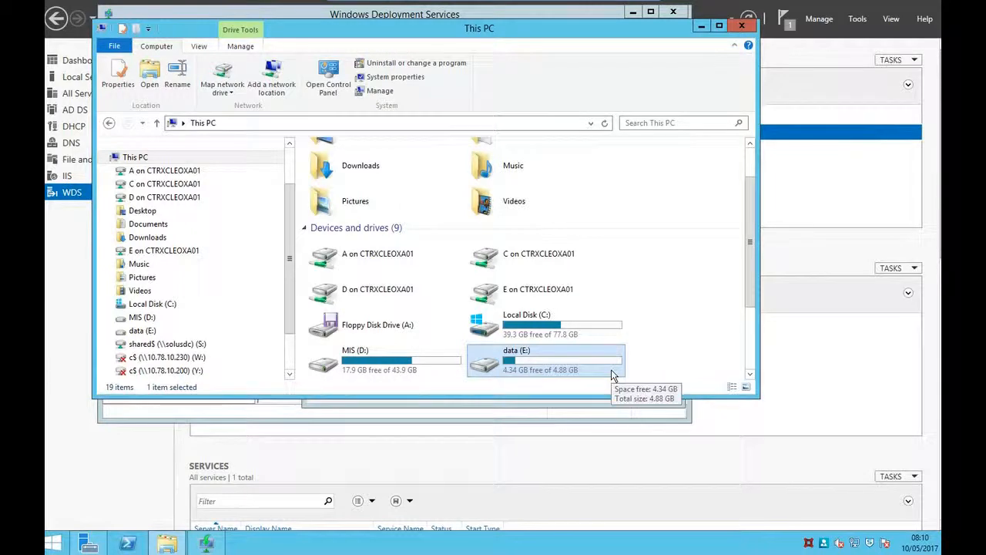
{"action": "left_click", "coordinate": [703, 33]}
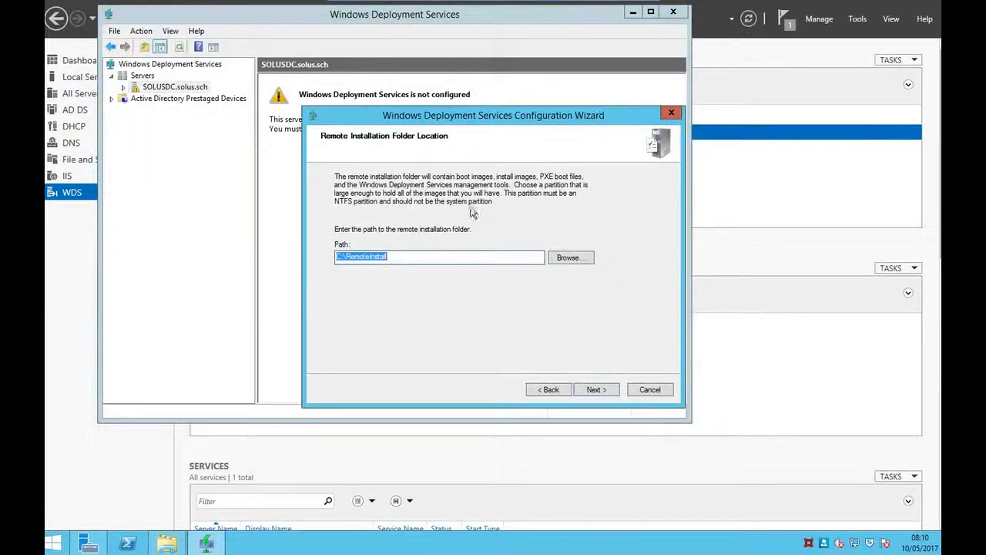
{"action": "left_click", "coordinate": [596, 390]}
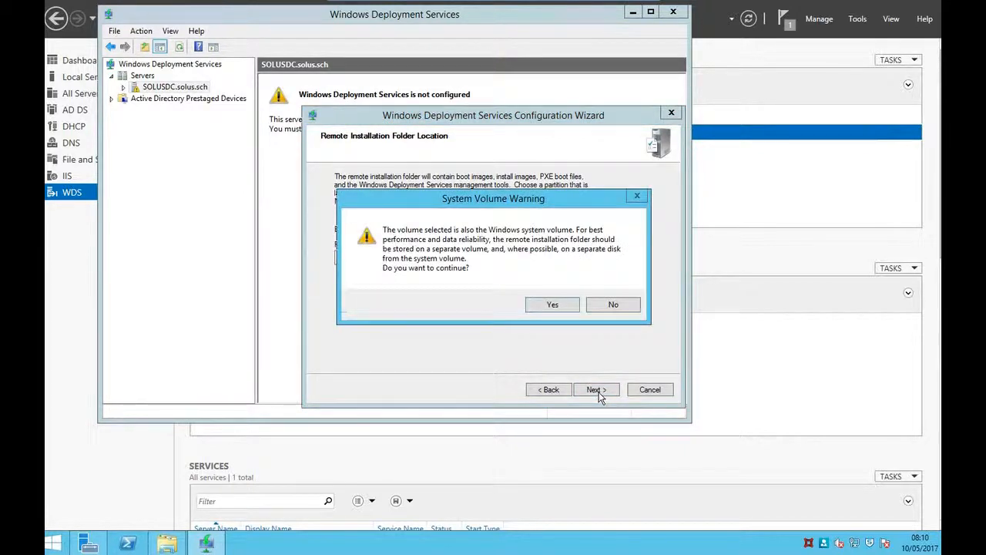
{"action": "left_click", "coordinate": [559, 304]}
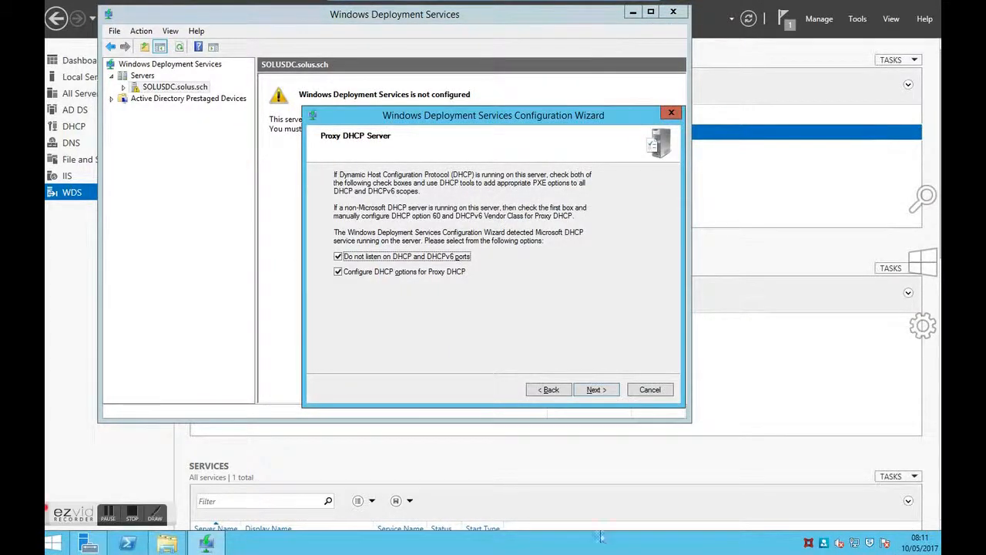
- Keep both Proxy DHCP options enabled, set the PXE server to respond to all client computers, and start the configuration
{"action": "left_click", "coordinate": [155, 515]}
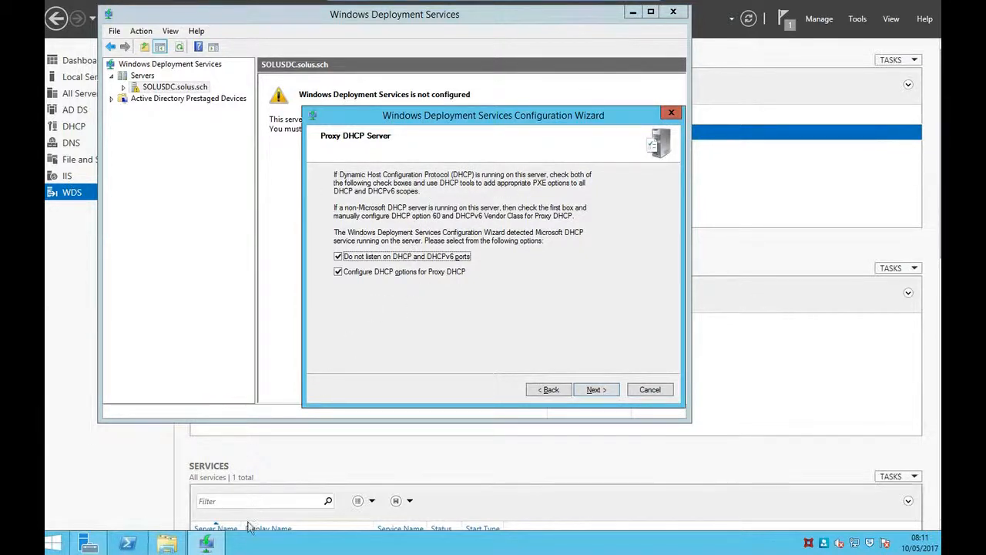
{"action": "left_click", "coordinate": [605, 392]}
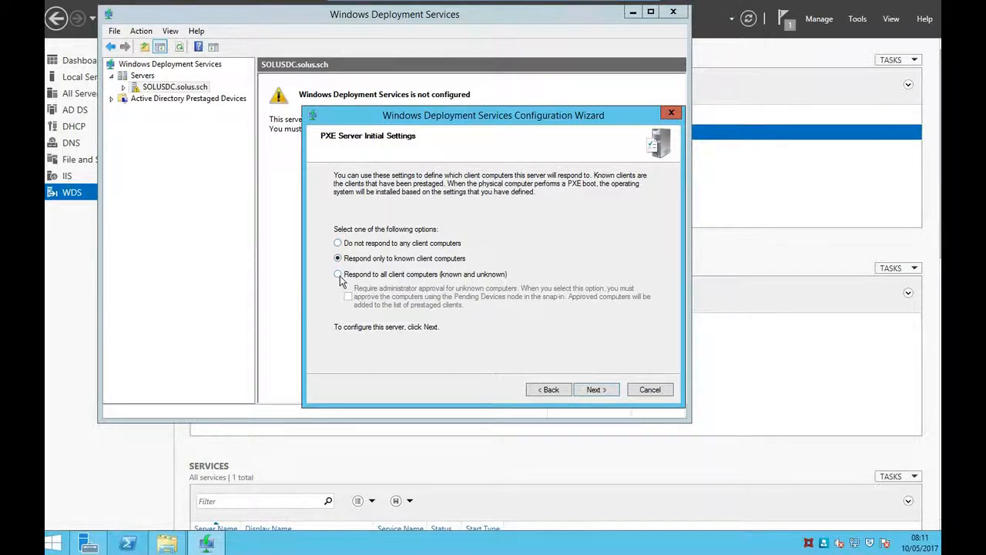
{"action": "left_click", "coordinate": [339, 277]}
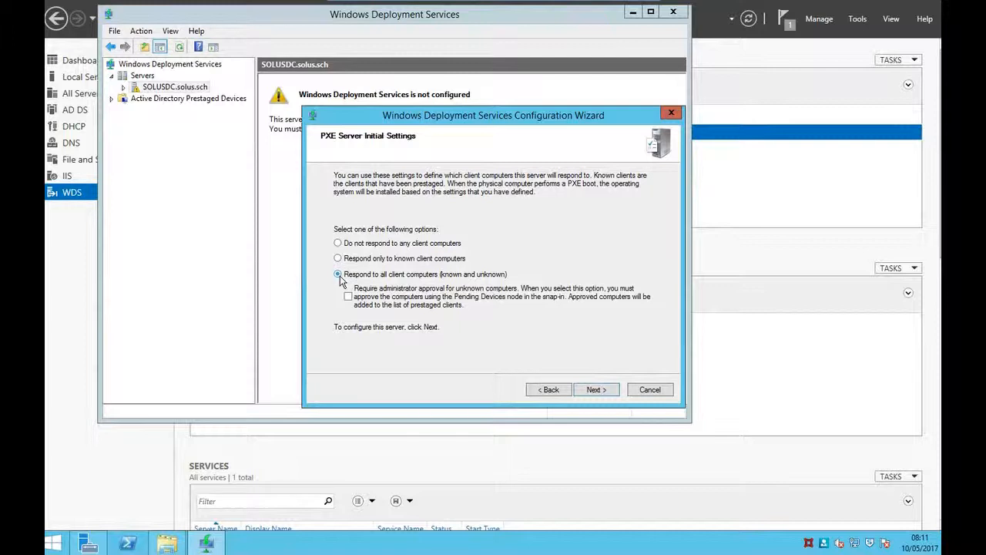
{"action": "left_click", "coordinate": [599, 392]}
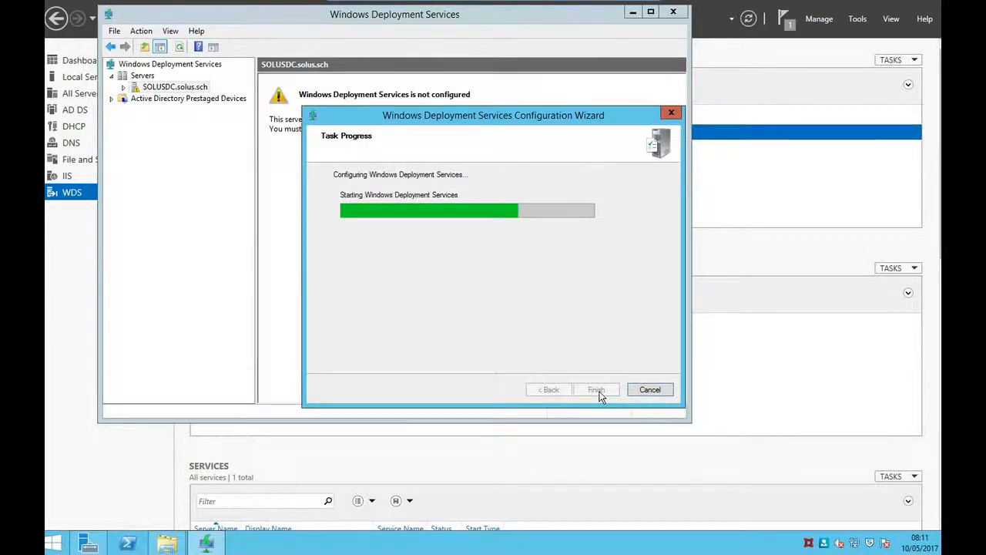
- Browse the root of Local Disk (C:) in File Explorer and locate the RemoteInstall folder
{"action": "left_click", "coordinate": [167, 543]}
{"action": "double_click", "coordinate": [567, 325]}
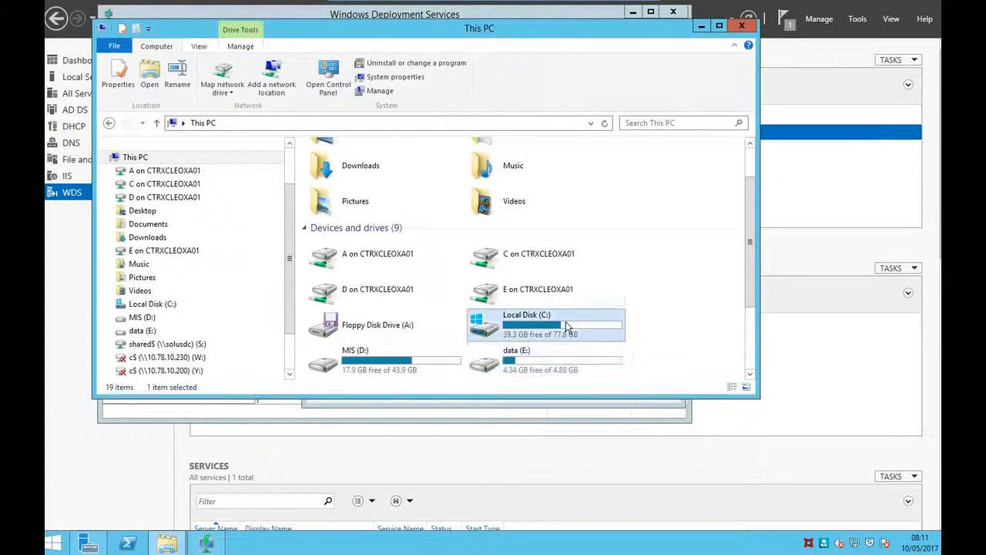
{"action": "left_click", "coordinate": [376, 311]}
{"action": "scroll", "coordinate": [376, 310], "scroll_direction": "down", "scroll_amount": 3}
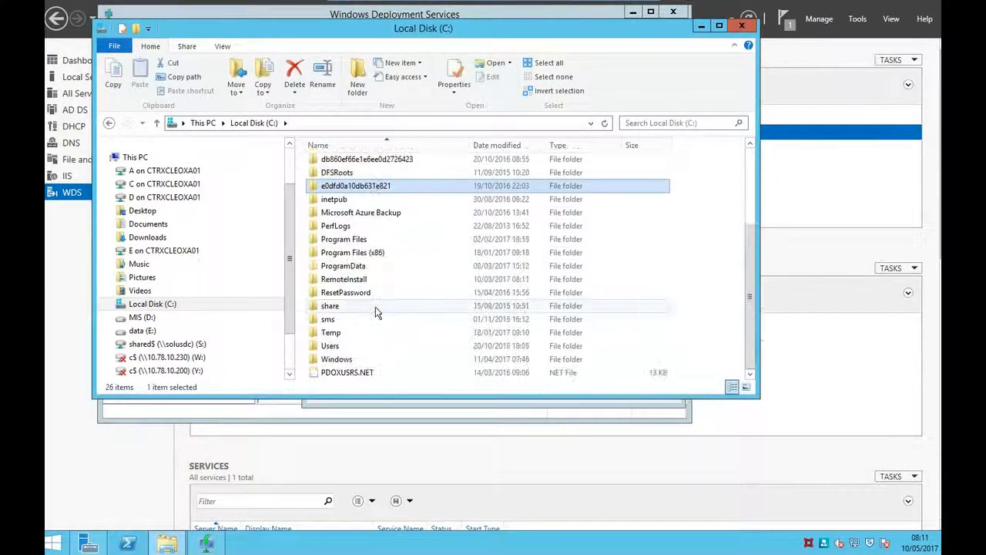
{"action": "left_click", "coordinate": [353, 280]}
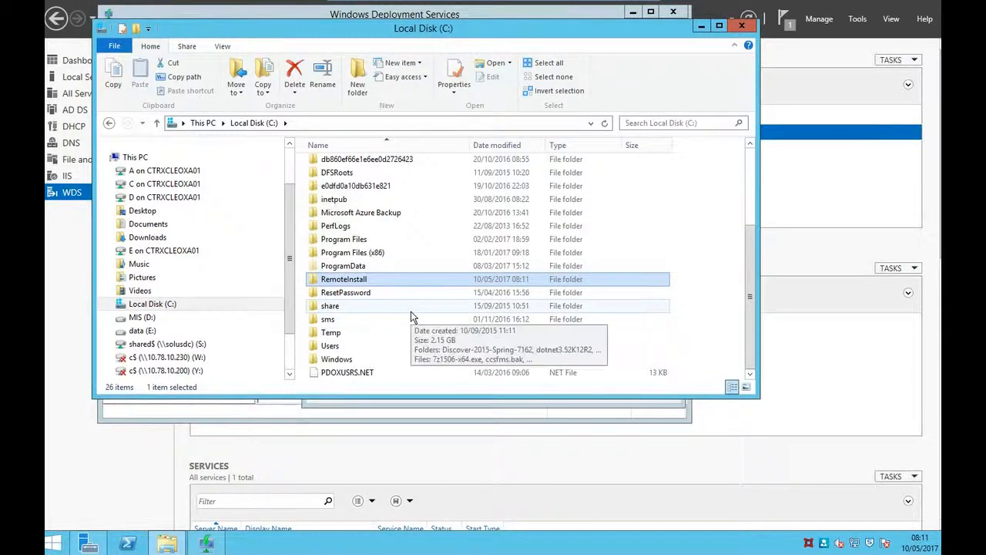
- Return to the deployment console, finish the configuration wizard, and start the service on SOLUSDC.solus.sch, expanding the server's node
{"action": "left_click", "coordinate": [208, 544]}
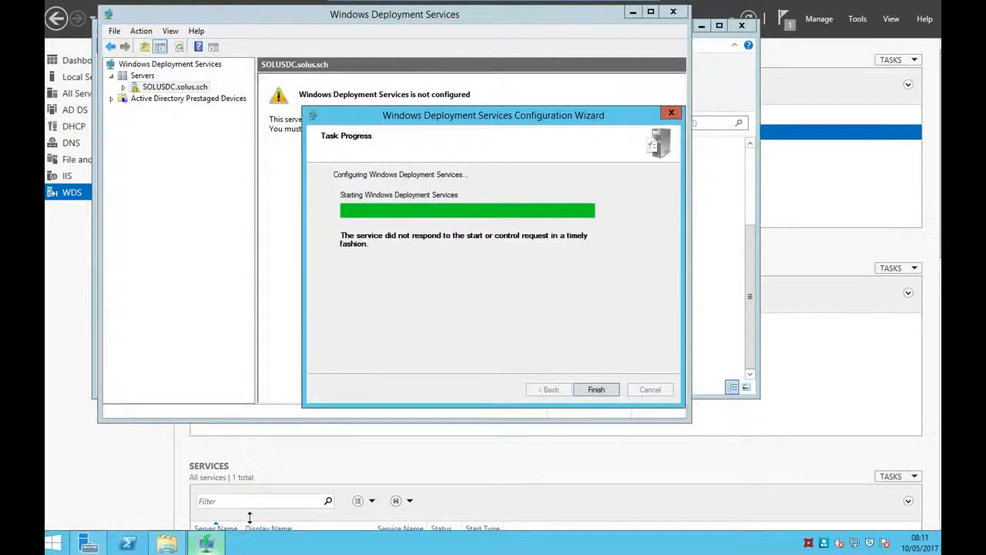
{"action": "left_click", "coordinate": [596, 391]}
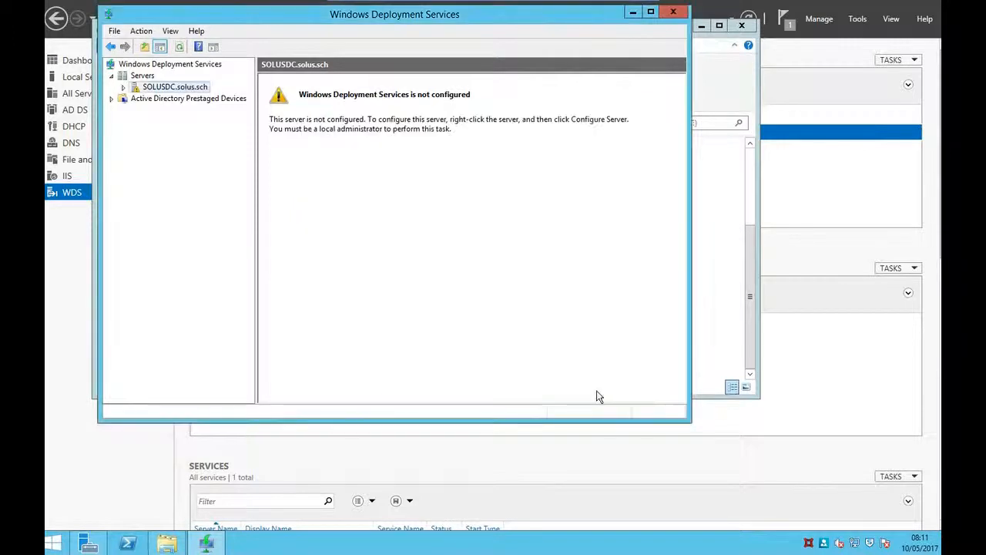
{"action": "right_click", "coordinate": [167, 88]}
{"action": "mouse_move", "coordinate": [202, 131]}
{"action": "left_click", "coordinate": [293, 129]}
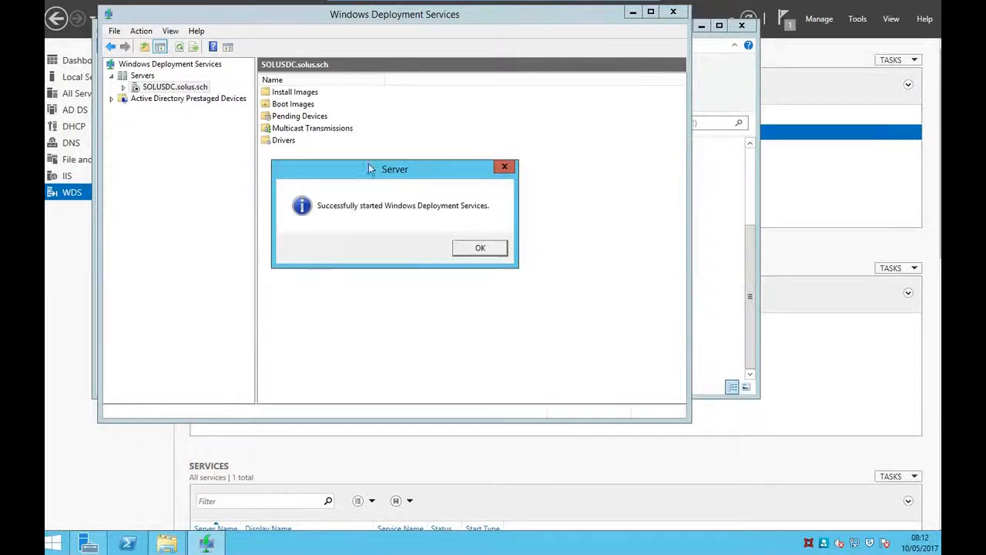
{"action": "left_click", "coordinate": [501, 250]}
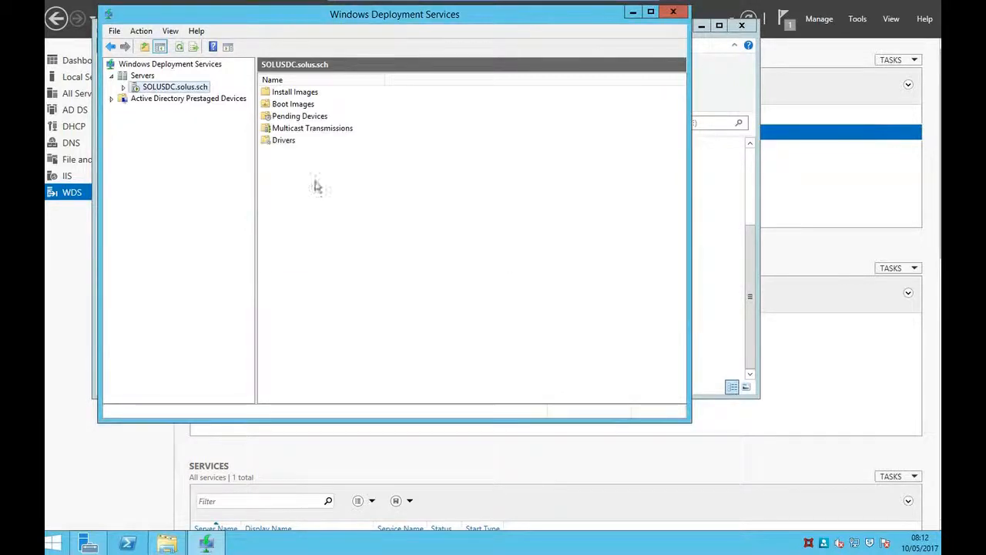
{"action": "left_click", "coordinate": [124, 88]}
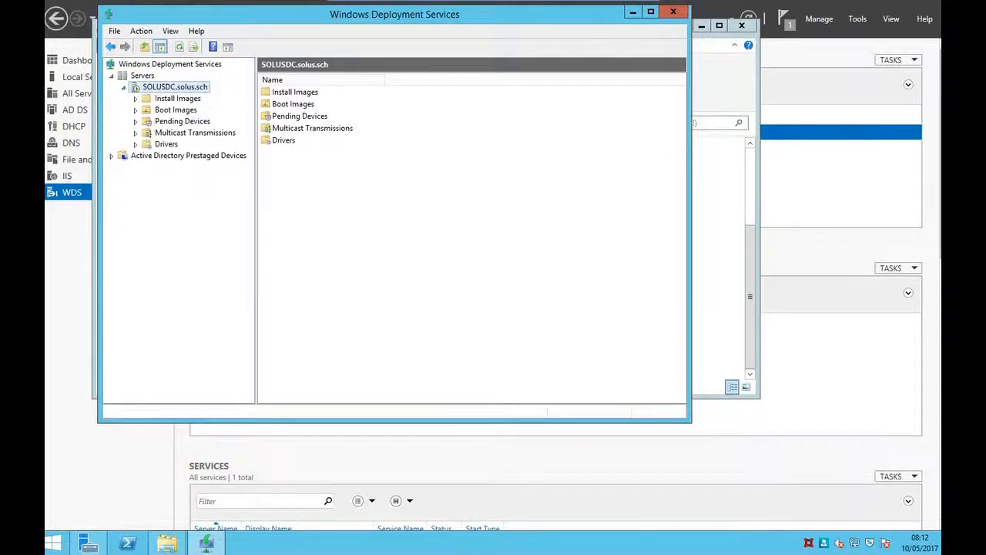
{"action": "key", "text": "alt+Tab"}
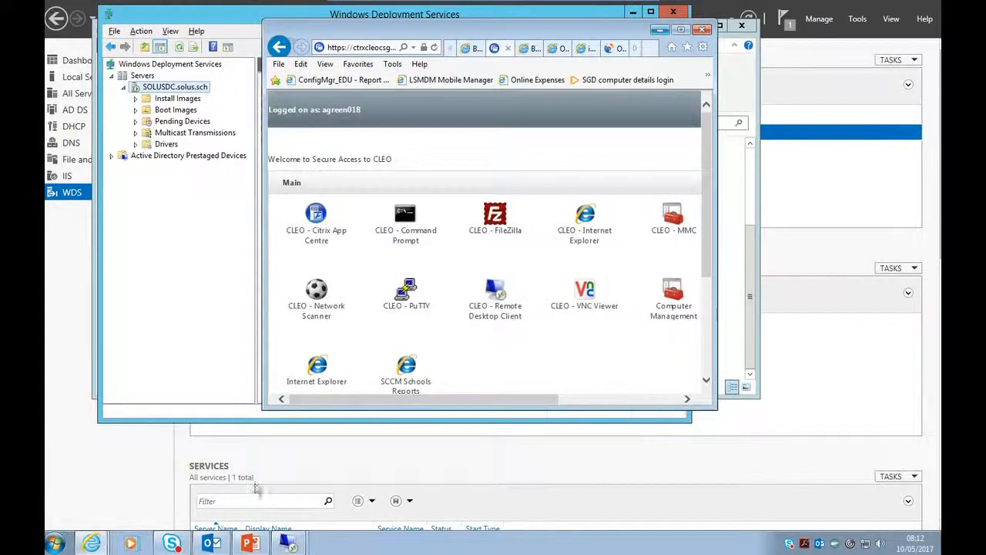
{"action": "key", "text": "alt+Tab"}
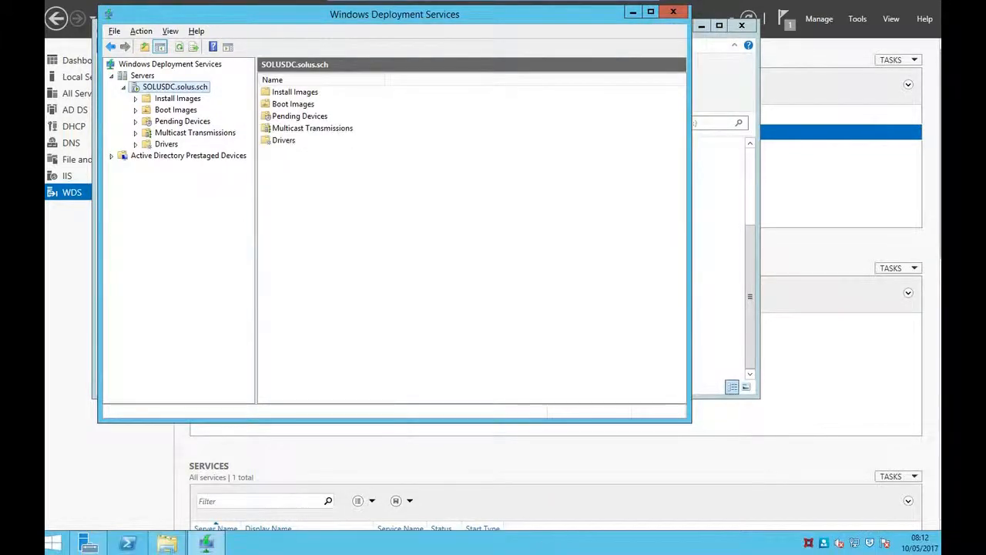